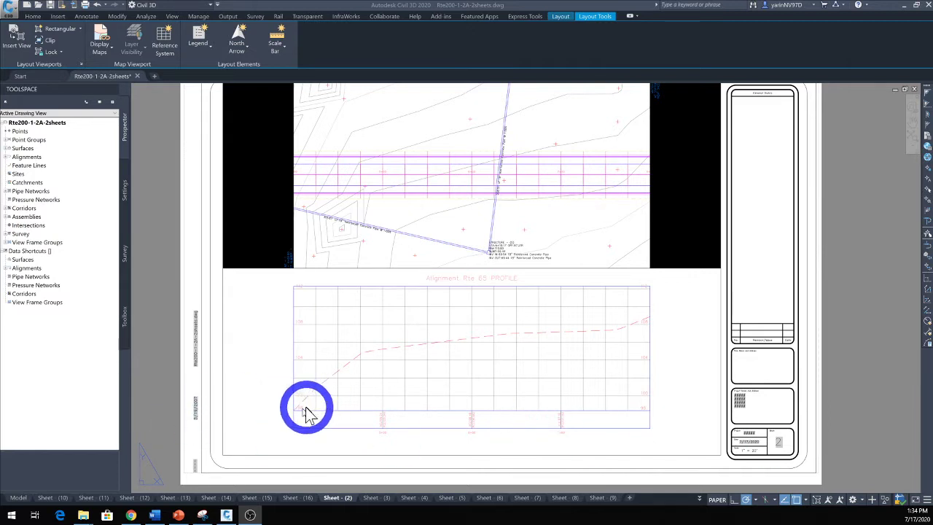
Switch from the Sheet (2) layout to model space showing the alignments and profile grids.
{"action": "left_click", "coordinate": [22, 499]}
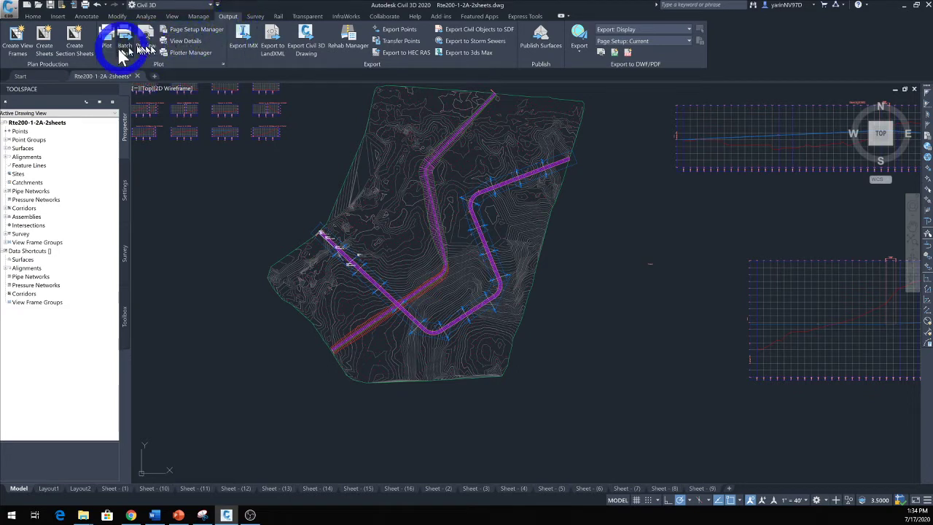
Start view frame creation for Alignment Rte 200, stations 0+00.00' to 50+52.93'.
{"action": "left_click", "coordinate": [22, 51]}
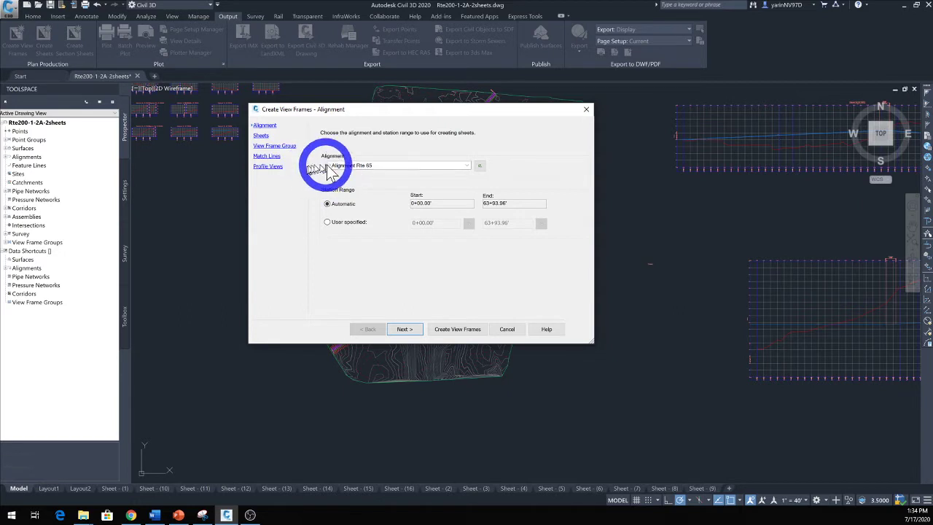
{"action": "left_click", "coordinate": [468, 167]}
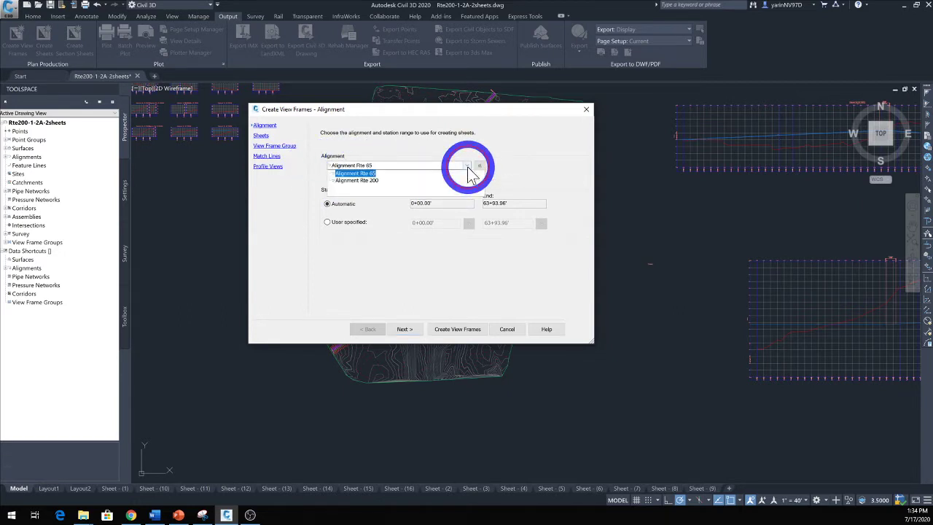
{"action": "left_click", "coordinate": [356, 180]}
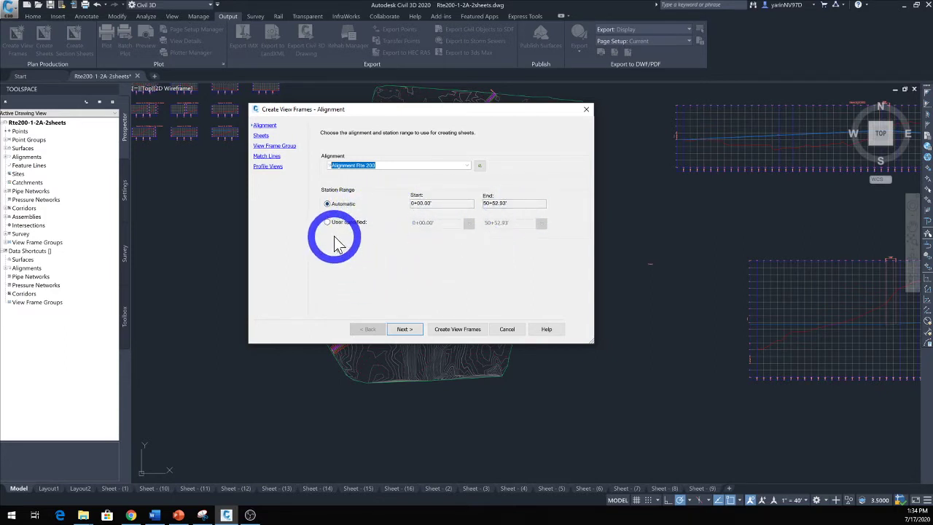
{"action": "left_click", "coordinate": [410, 332]}
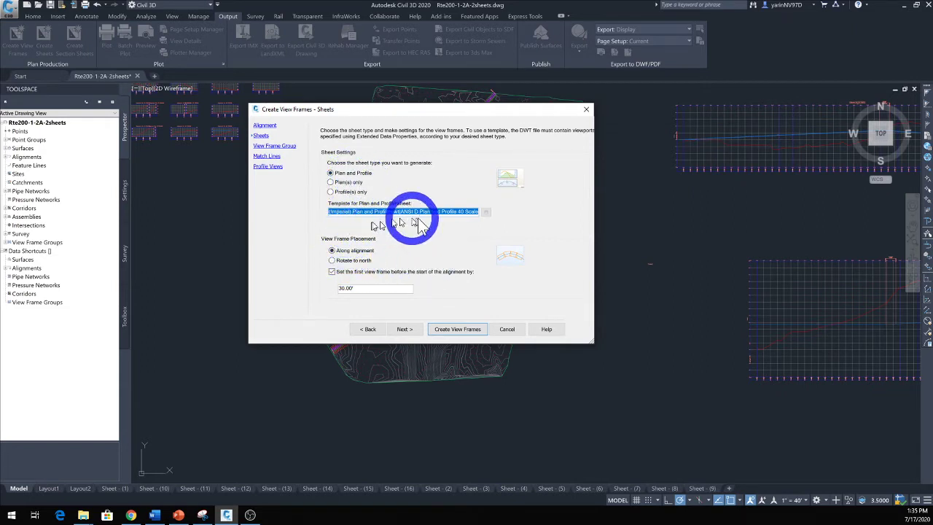
Use the ARCH D Plan and Profile 20 Scale layout from Plan Production's Civil 3D (Imperial) Plan and Profile template.
{"action": "left_click", "coordinate": [486, 212]}
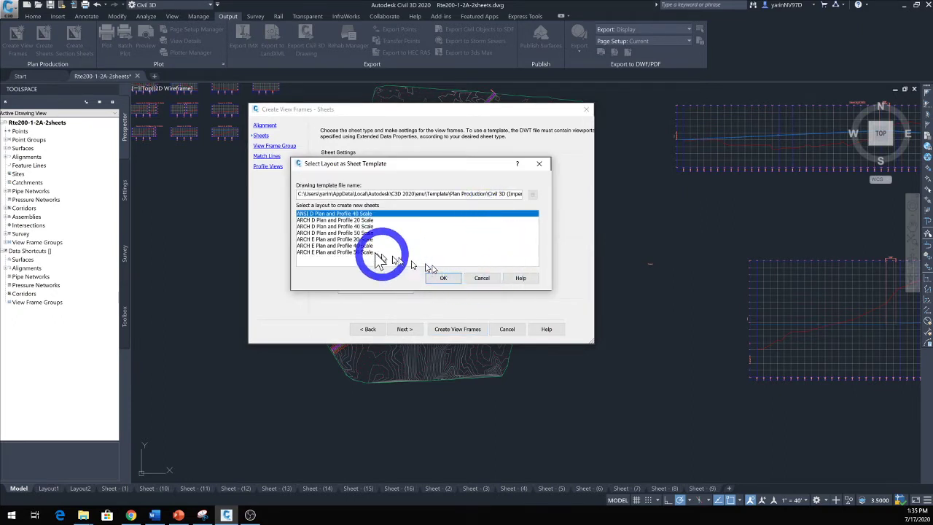
{"action": "left_click", "coordinate": [534, 195]}
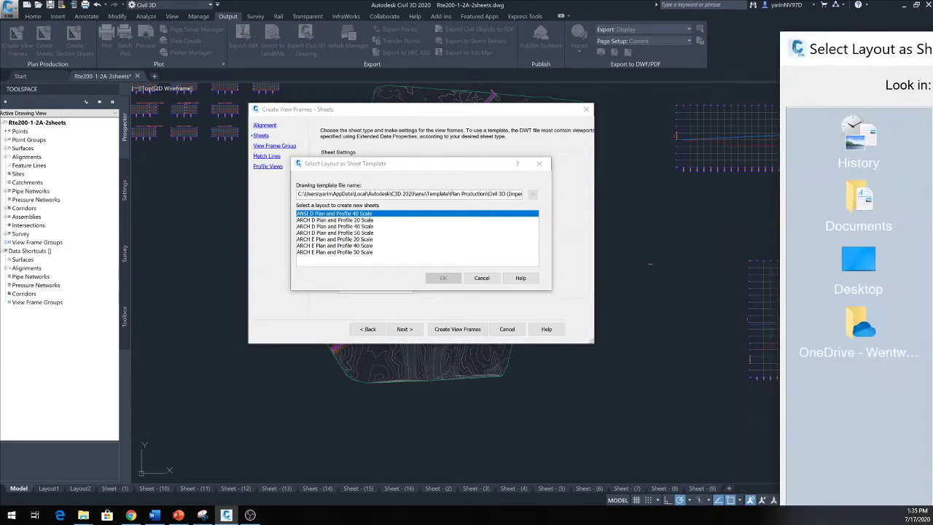
{"action": "left_click_drag", "start_coordinate": [859, 58], "coordinate": [603, 116]}
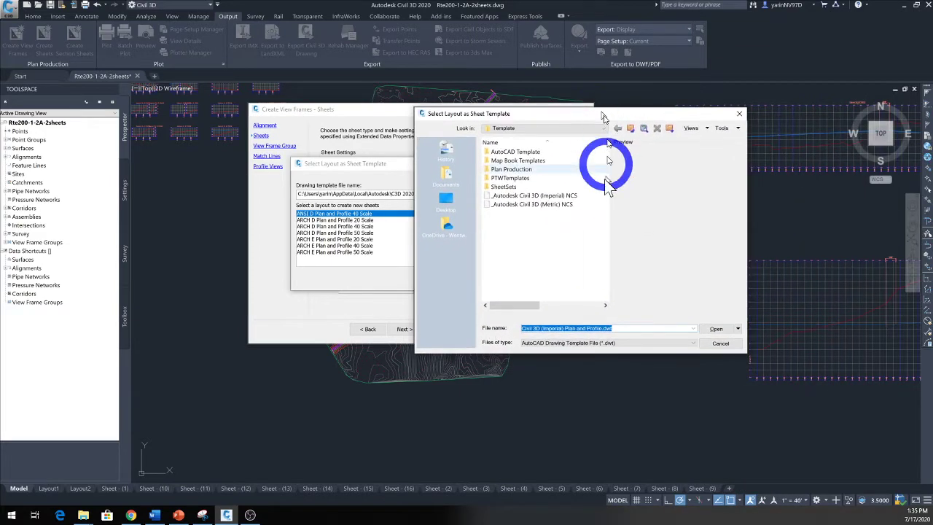
{"action": "left_click", "coordinate": [501, 171]}
{"action": "double_click", "coordinate": [501, 169]}
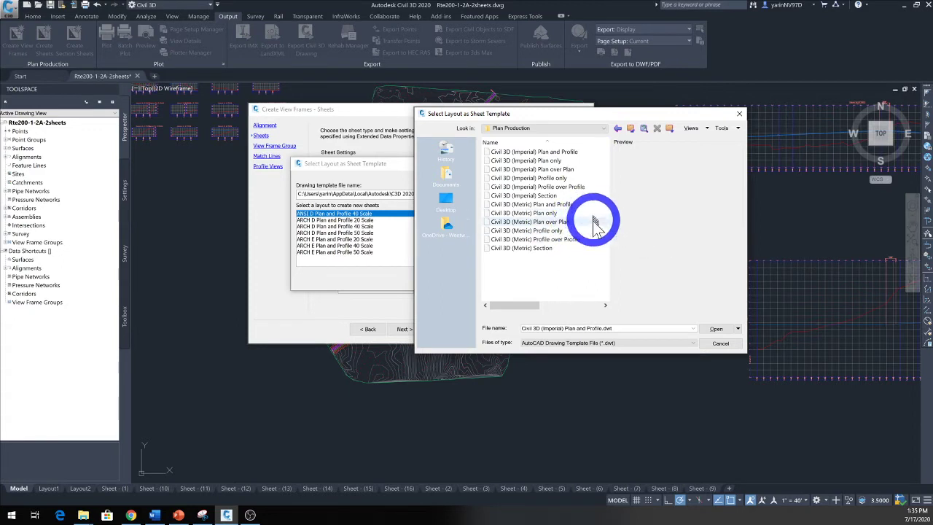
{"action": "left_click", "coordinate": [543, 152]}
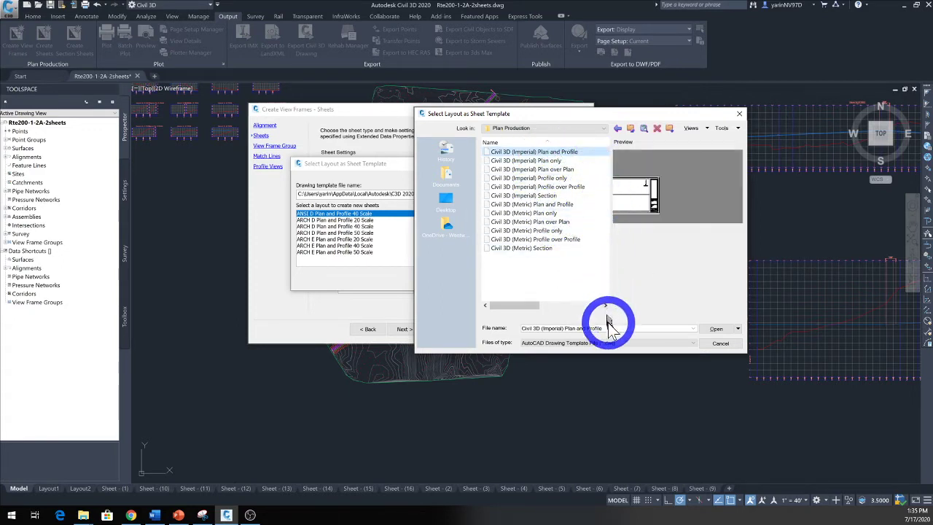
{"action": "left_click", "coordinate": [716, 329]}
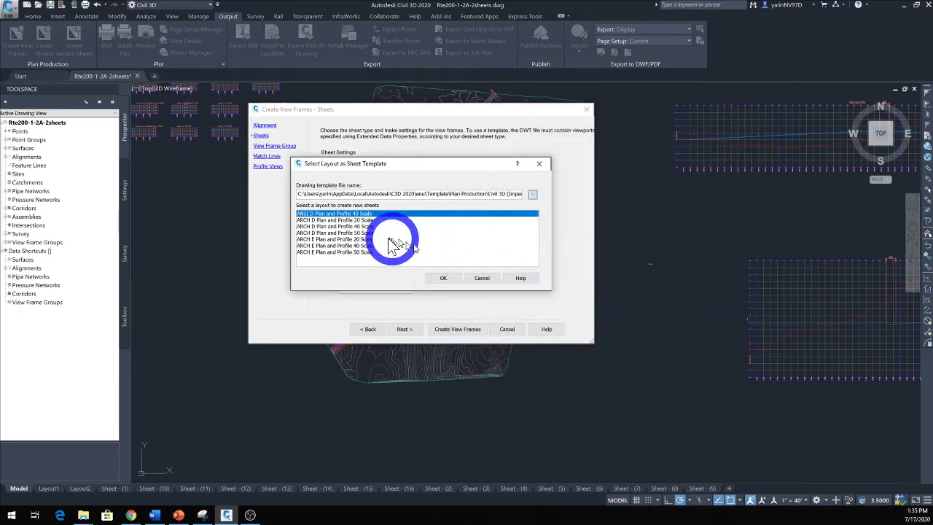
{"action": "left_click", "coordinate": [352, 219]}
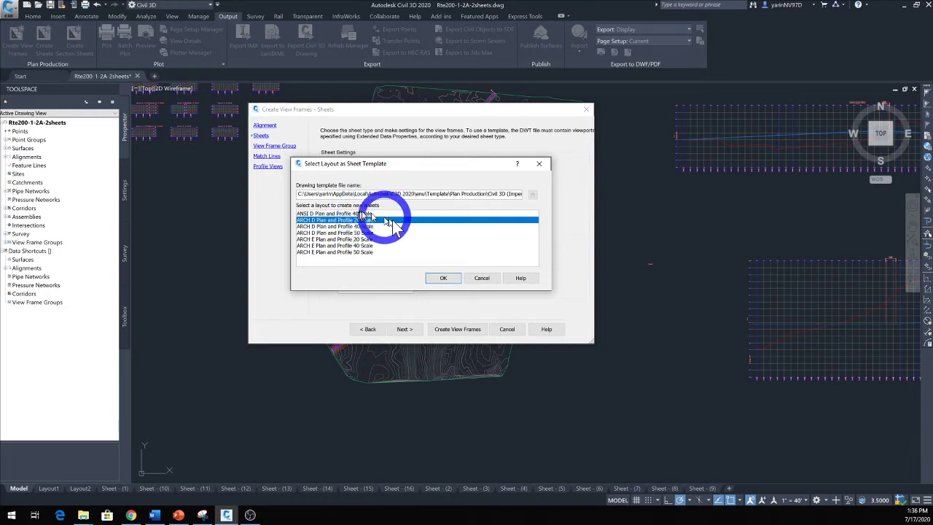
{"action": "left_click", "coordinate": [440, 279]}
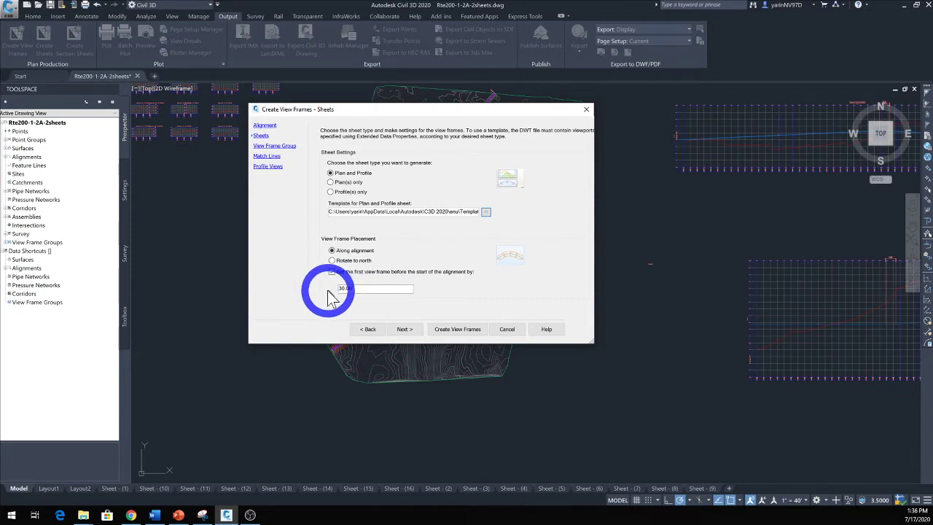
Change the first view frame's start offset from 30.00' to 50 before the alignment.
{"action": "double_click", "coordinate": [351, 288]}
{"action": "left_click_drag", "start_coordinate": [356, 289], "coordinate": [333, 288]}
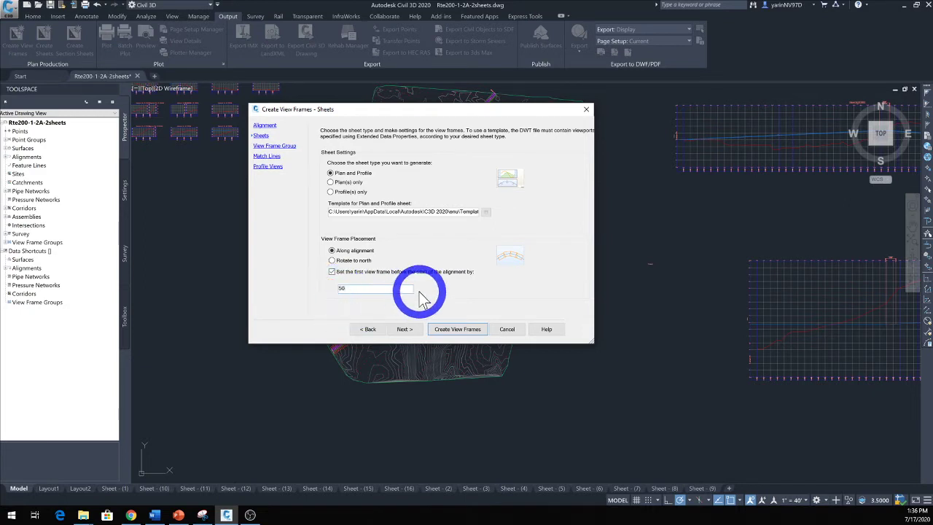
{"action": "left_click", "coordinate": [404, 329]}
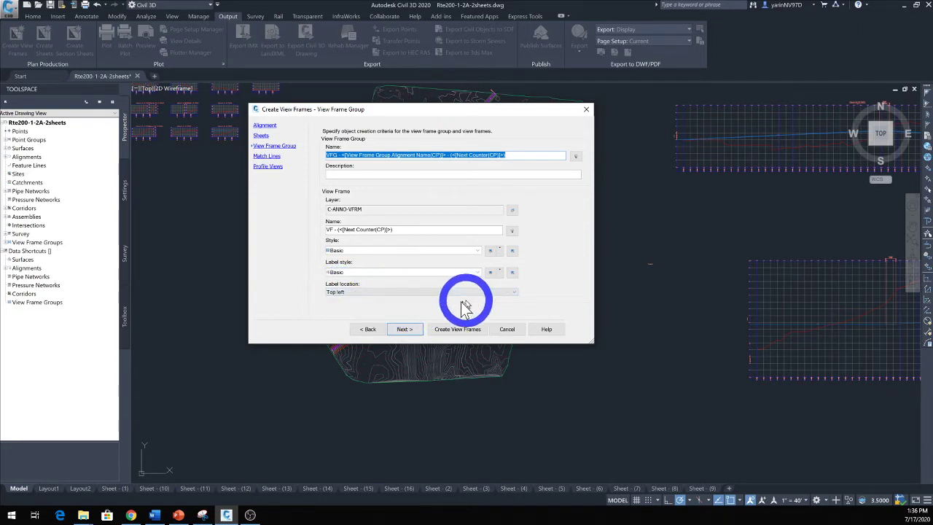
Confirm Top left as the view frame label location.
{"action": "left_click", "coordinate": [512, 294]}
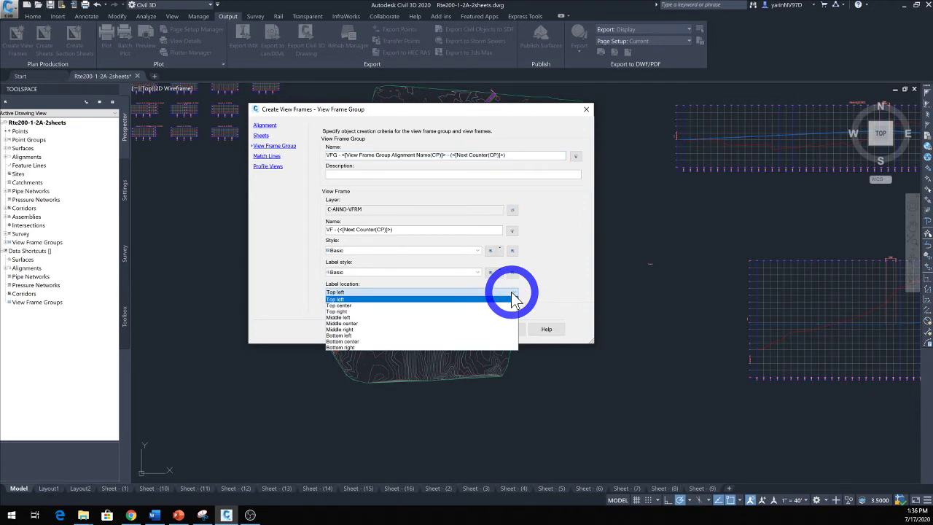
{"action": "left_click", "coordinate": [512, 299]}
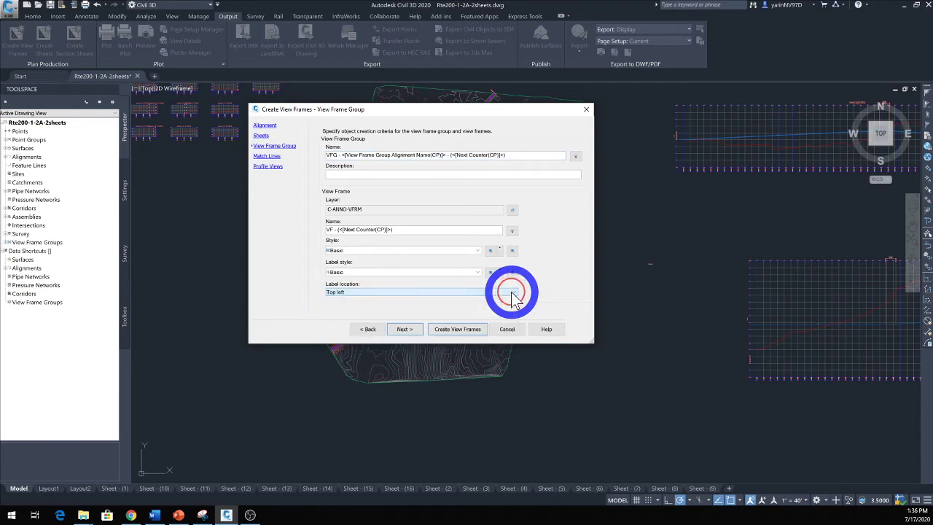
{"action": "left_click", "coordinate": [404, 330]}
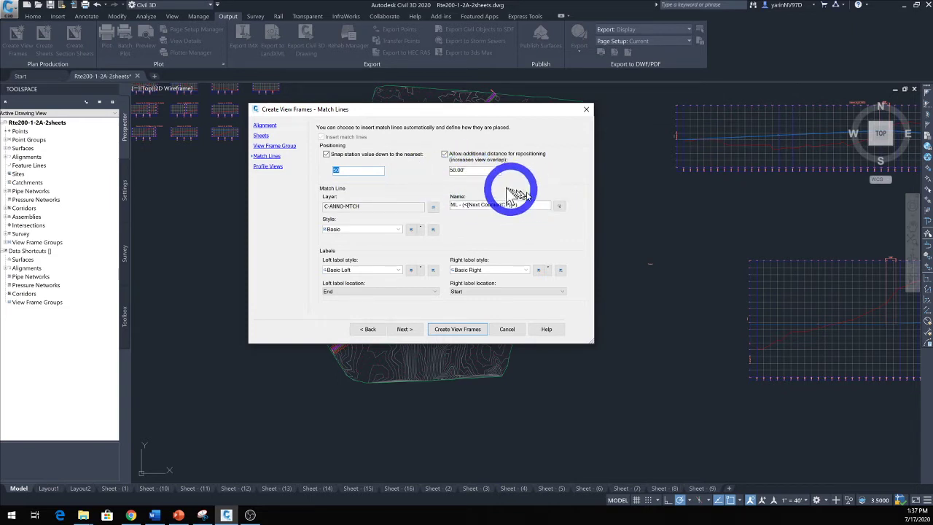
Set the match line repositioning distance to 100.00' and bring up the match line Name Template editor.
{"action": "left_click_drag", "start_coordinate": [466, 170], "coordinate": [426, 174]}
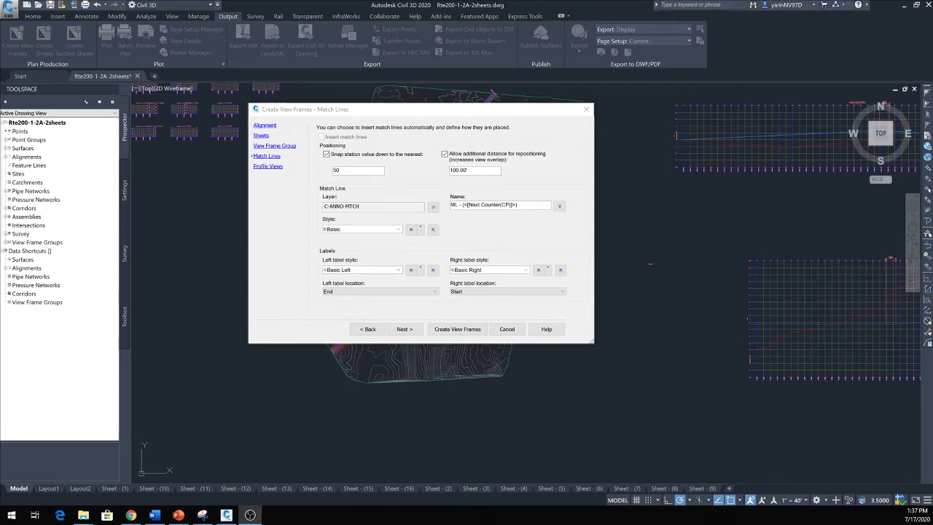
{"action": "left_click", "coordinate": [559, 205]}
{"action": "left_click_drag", "start_coordinate": [154, 335], "coordinate": [459, 137]}
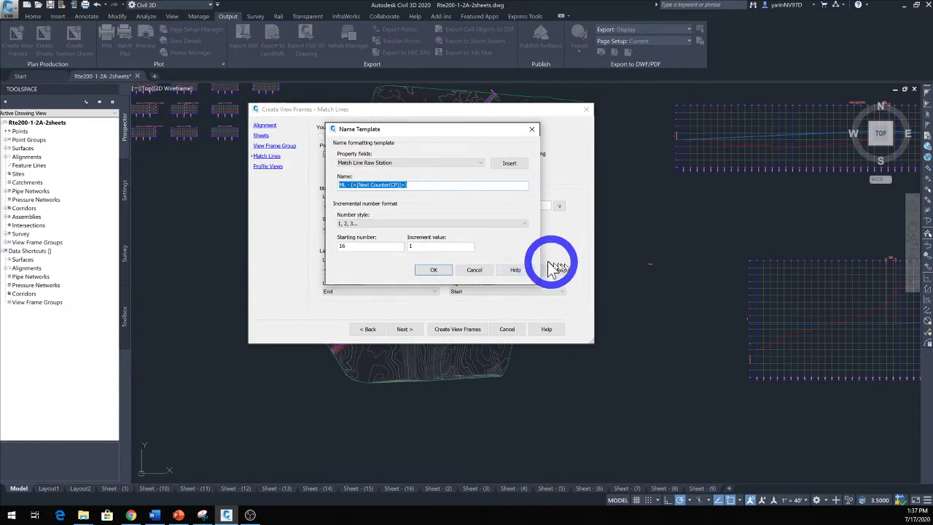
Pick View Frame Group Name from the property fields and close the template, keeping ML - <[Next Counter(CP)]>.
{"action": "left_click", "coordinate": [480, 164]}
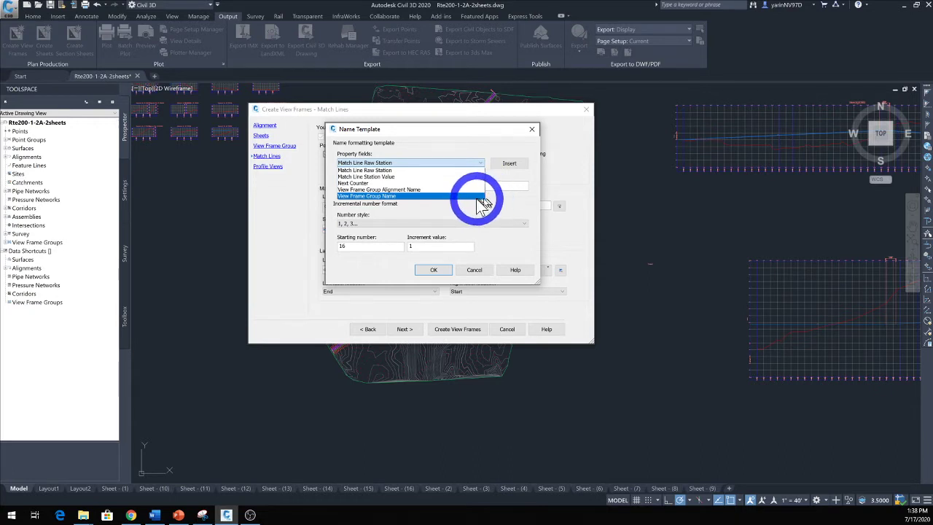
{"action": "left_click", "coordinate": [384, 196]}
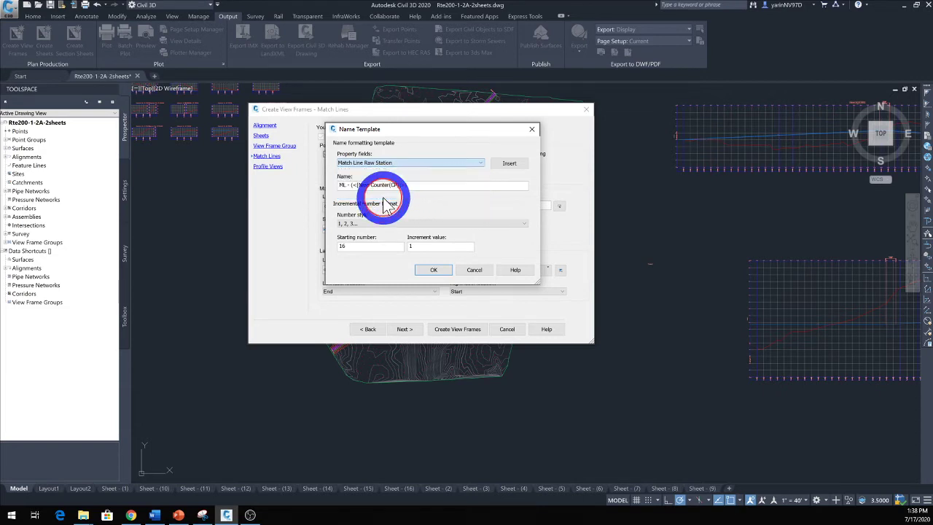
{"action": "left_click", "coordinate": [437, 271]}
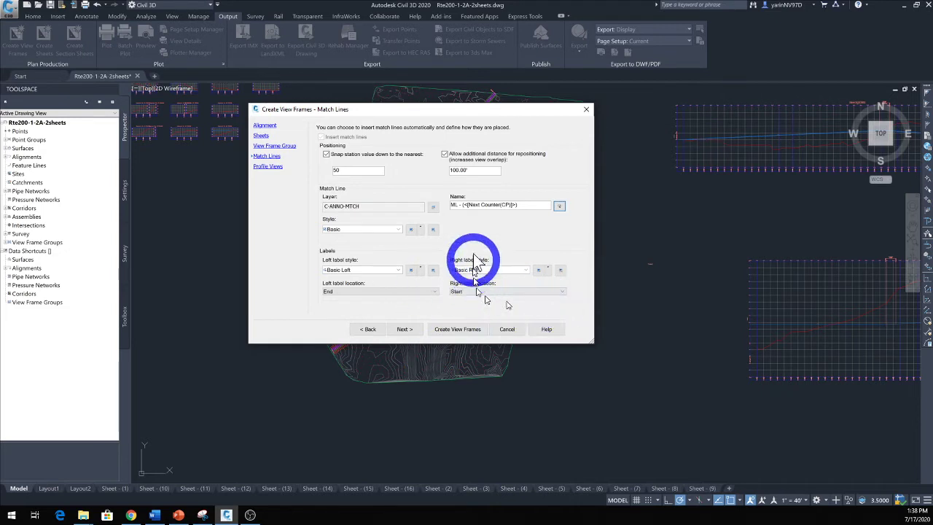
Finish creating the view frames, then zoom out to show the whole surface and both corridors.
{"action": "left_click", "coordinate": [404, 329]}
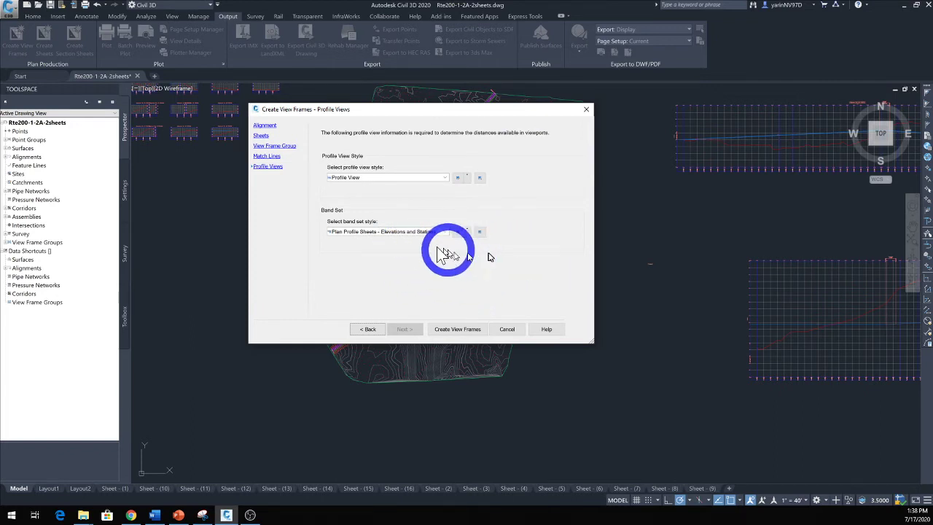
{"action": "left_click", "coordinate": [468, 336]}
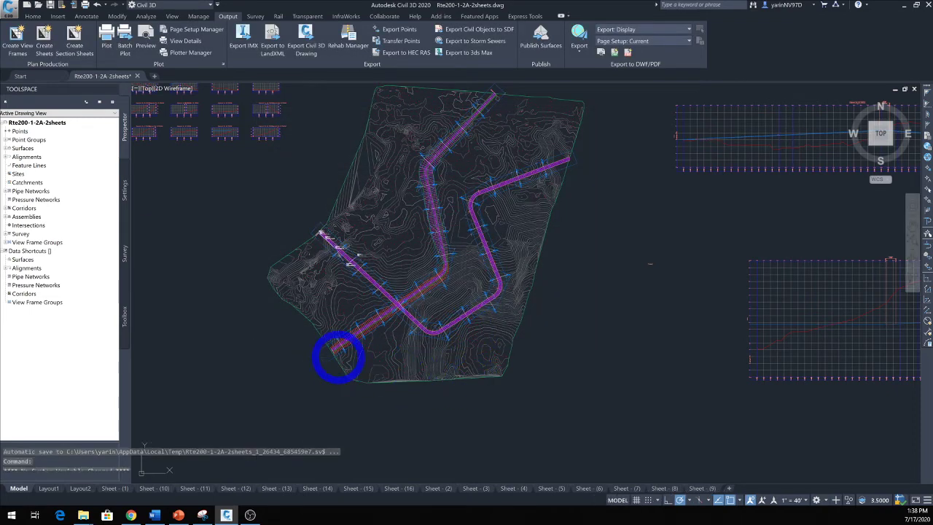
{"action": "scroll", "coordinate": [357, 314], "scroll_direction": "up", "scroll_amount": 4}
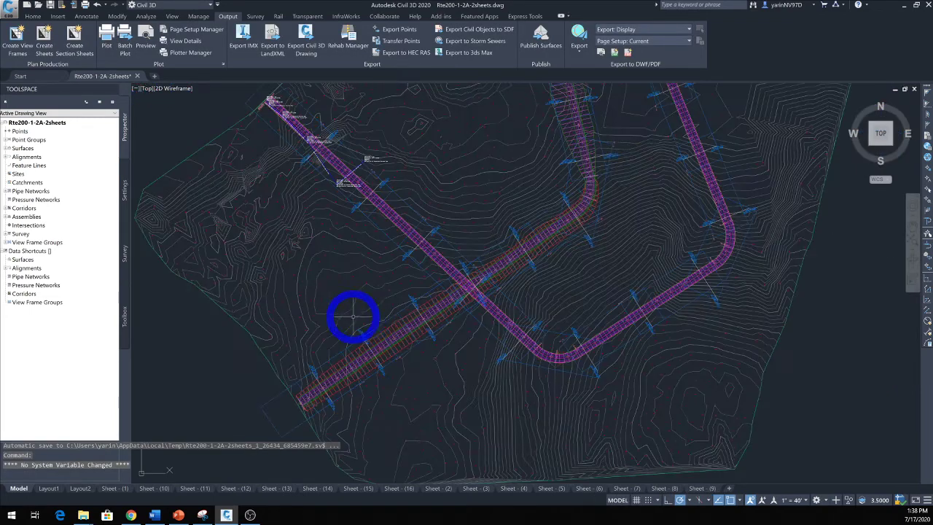
{"action": "scroll", "coordinate": [431, 354], "scroll_direction": "up", "scroll_amount": 5}
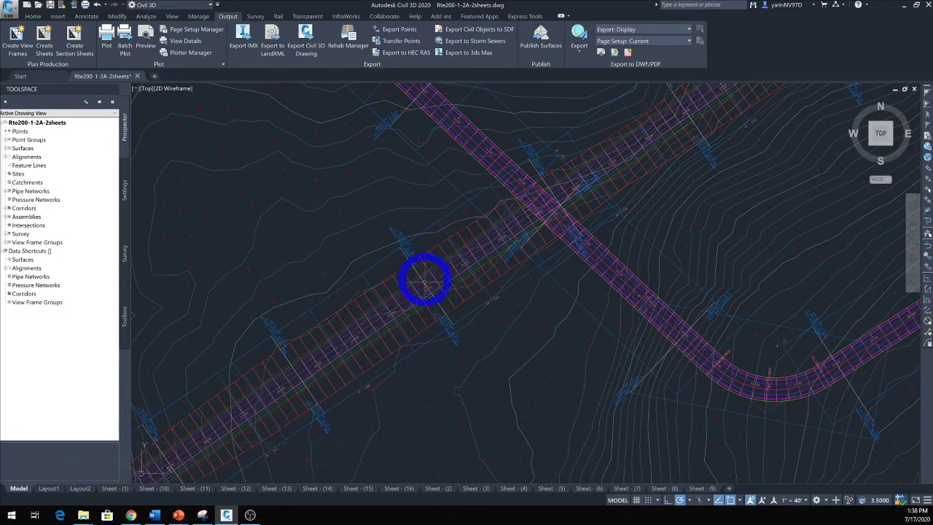
{"action": "scroll", "coordinate": [311, 399], "scroll_direction": "down", "scroll_amount": 4}
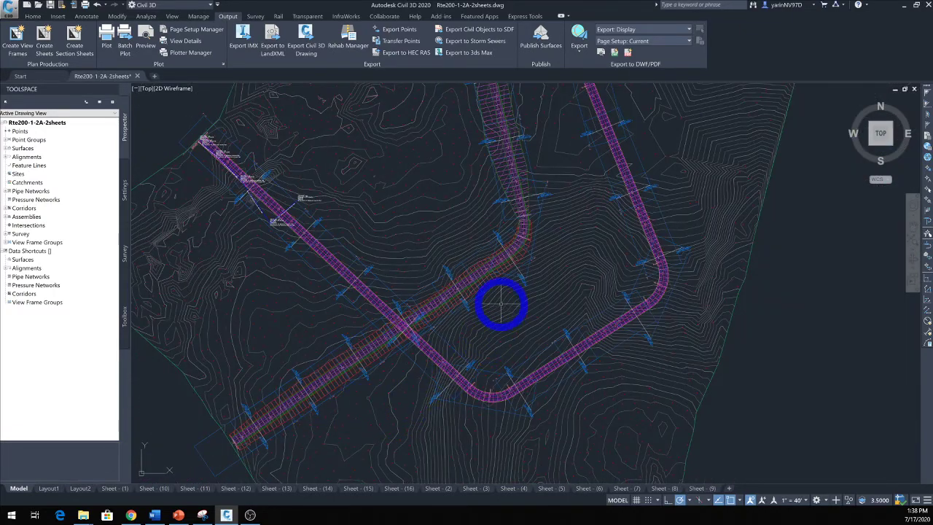
{"action": "scroll", "coordinate": [501, 303], "scroll_direction": "up", "scroll_amount": 3}
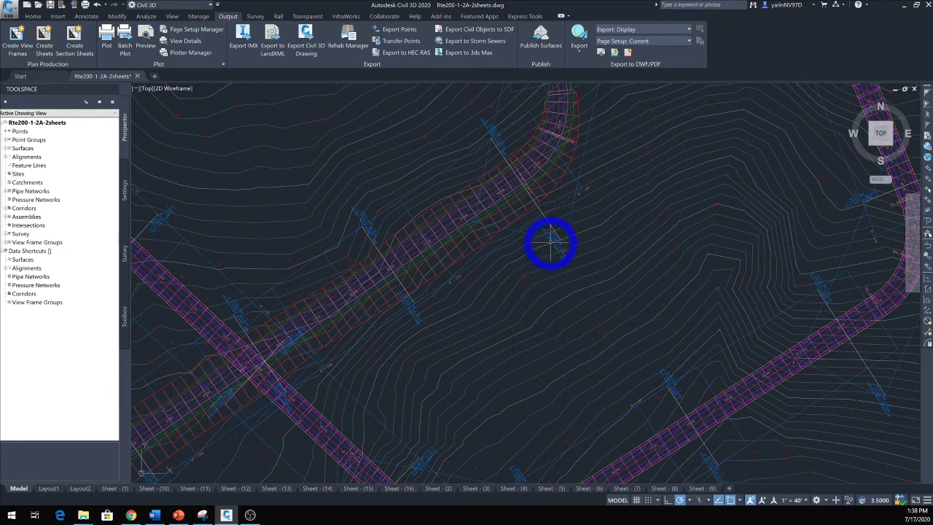
{"action": "scroll", "coordinate": [404, 294], "scroll_direction": "down", "scroll_amount": 5}
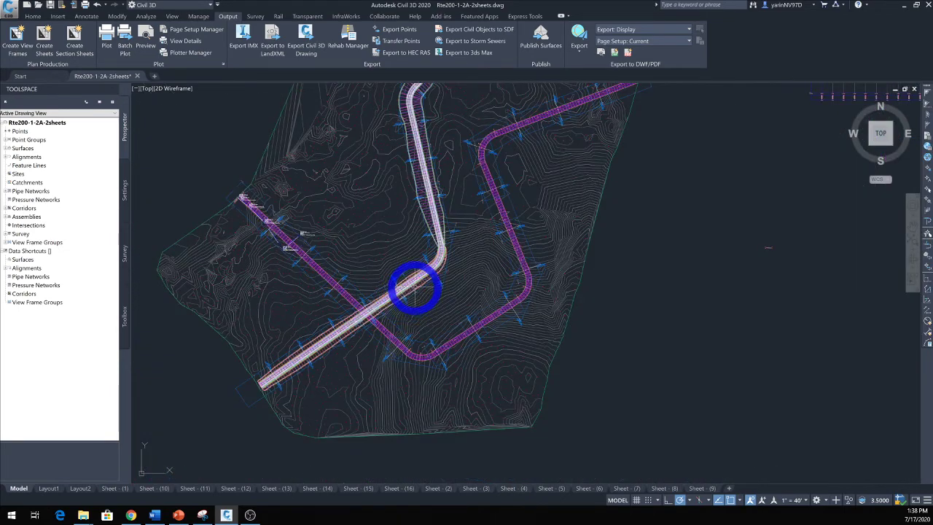
{"action": "left_click_drag", "start_coordinate": [430, 271], "coordinate": [427, 209]}
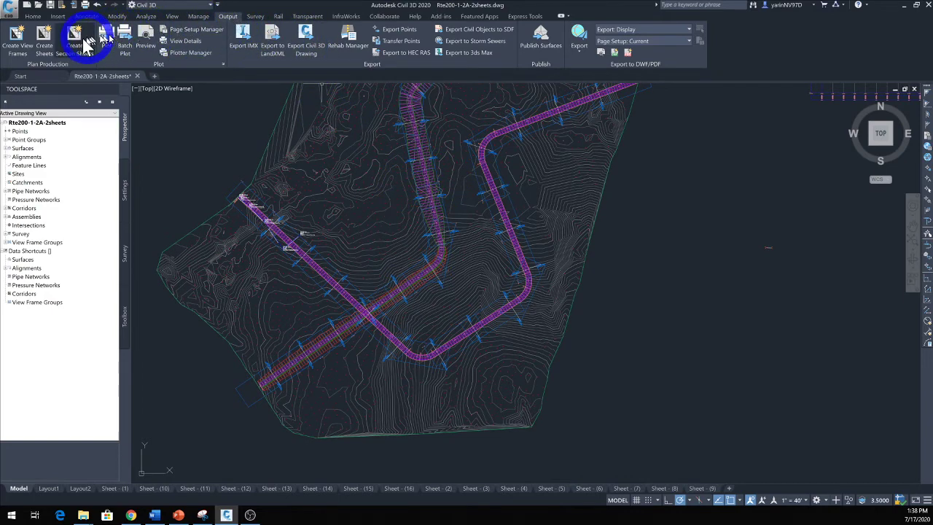
Start sheet creation using the VFG - Alignment Rte 200 - (2) view frame group.
{"action": "left_click", "coordinate": [44, 36]}
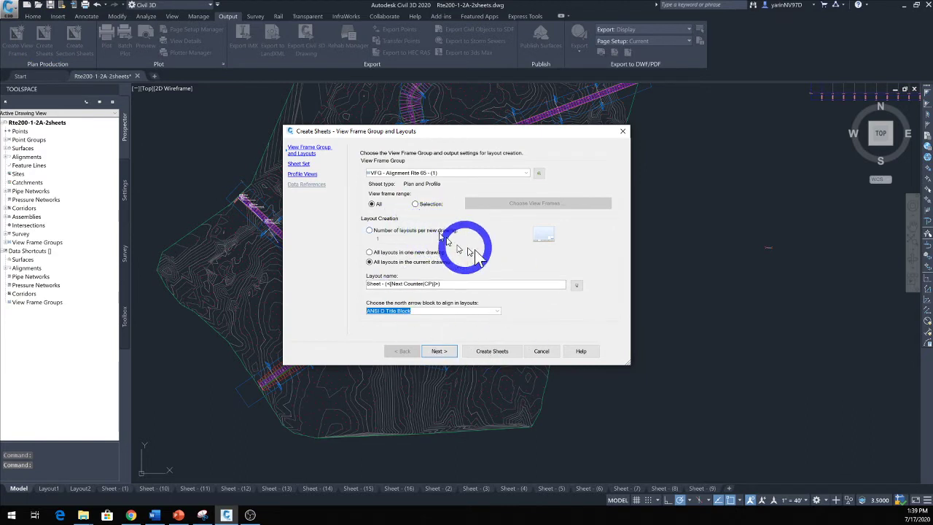
{"action": "left_click", "coordinate": [526, 173]}
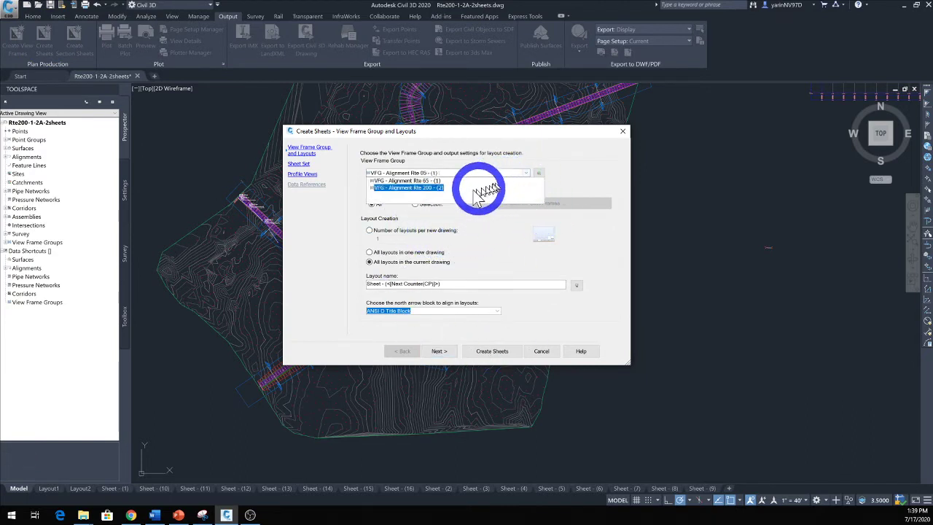
{"action": "left_click", "coordinate": [410, 187]}
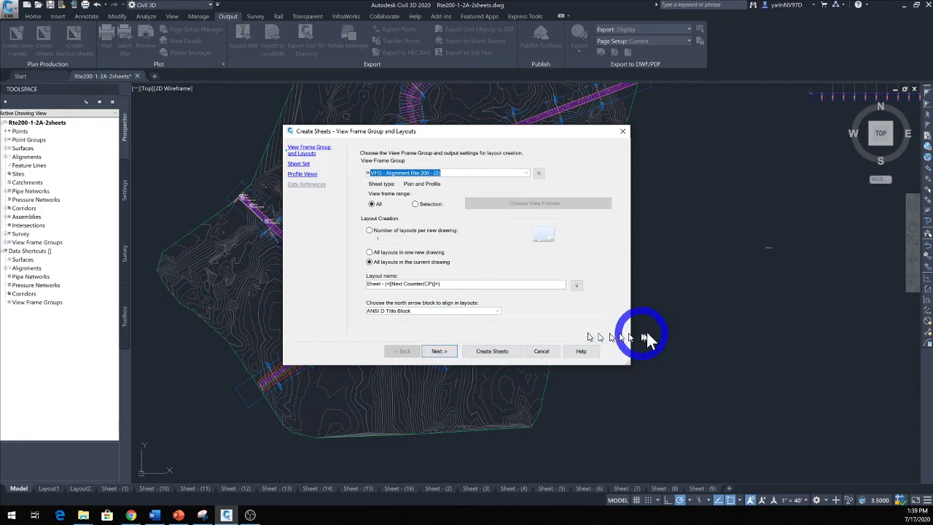
{"action": "left_click", "coordinate": [435, 353]}
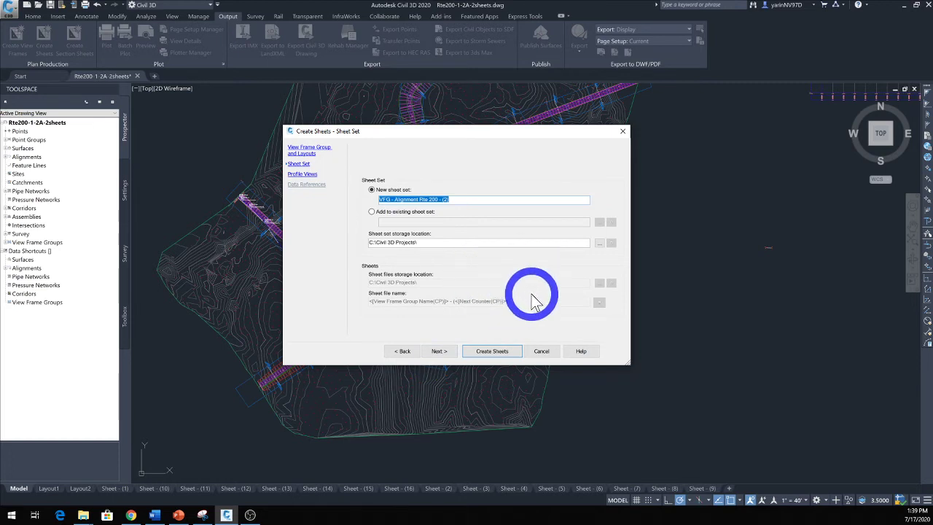
On the Profile Views page, select Choose settings for the profile views.
{"action": "left_click", "coordinate": [440, 350]}
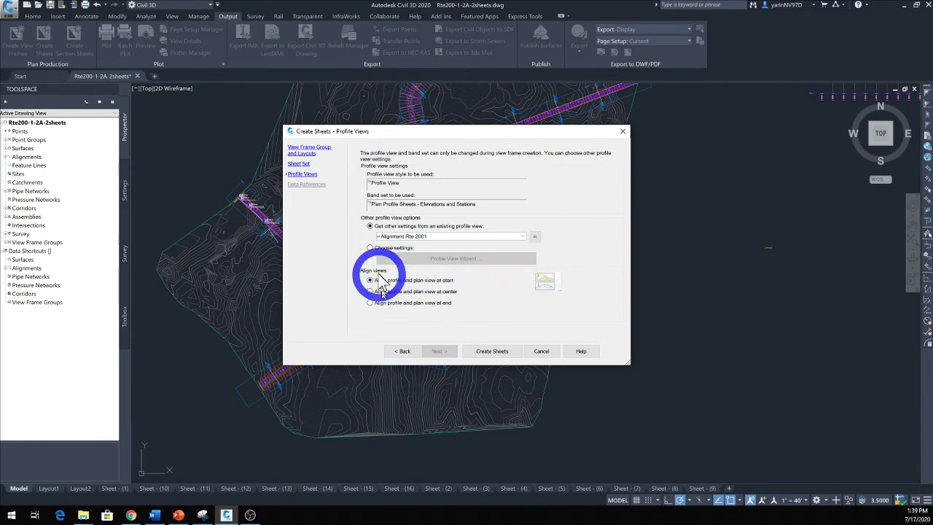
{"action": "left_click", "coordinate": [370, 249]}
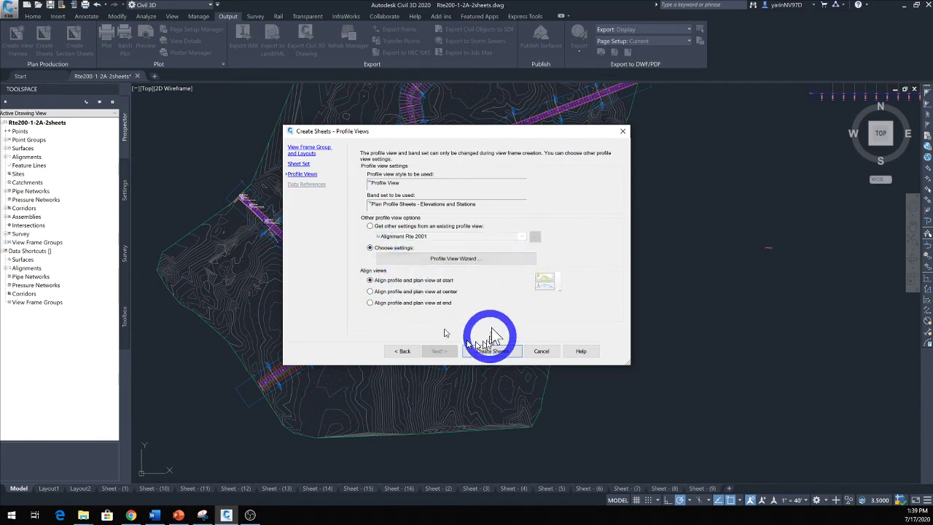
{"action": "left_click", "coordinate": [470, 260]}
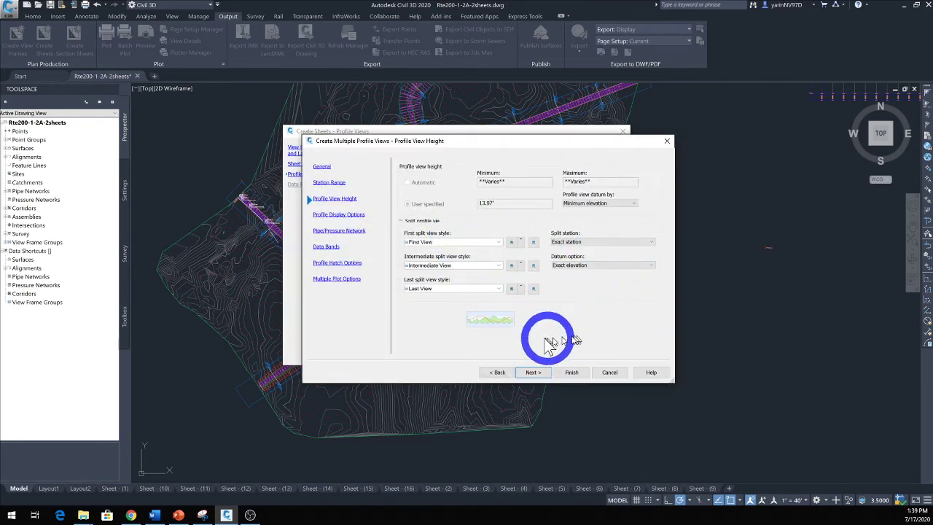
{"action": "left_click", "coordinate": [531, 373]}
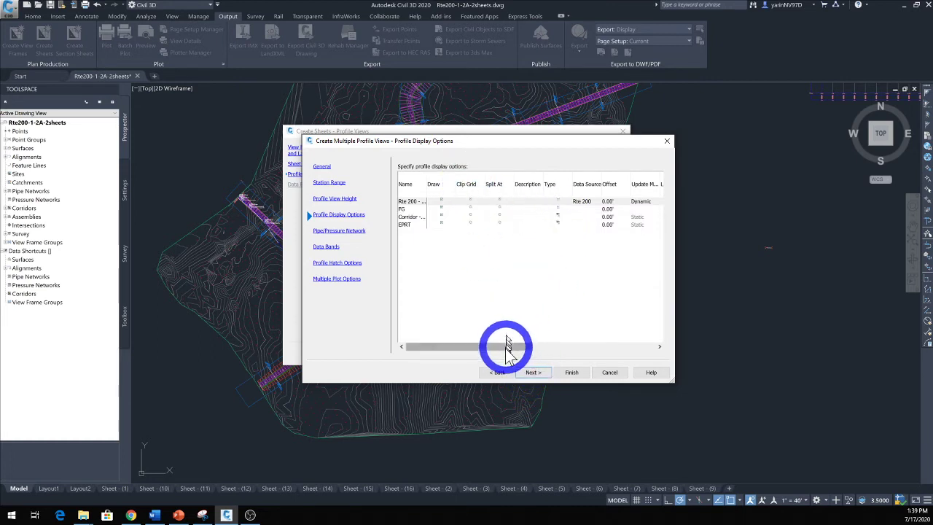
{"action": "left_click_drag", "start_coordinate": [525, 348], "coordinate": [624, 358]}
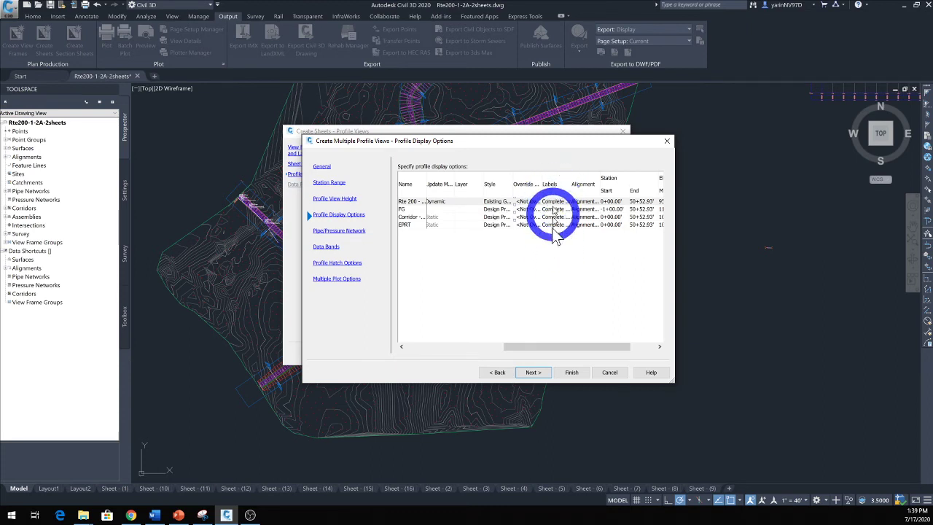
{"action": "left_click", "coordinate": [536, 375]}
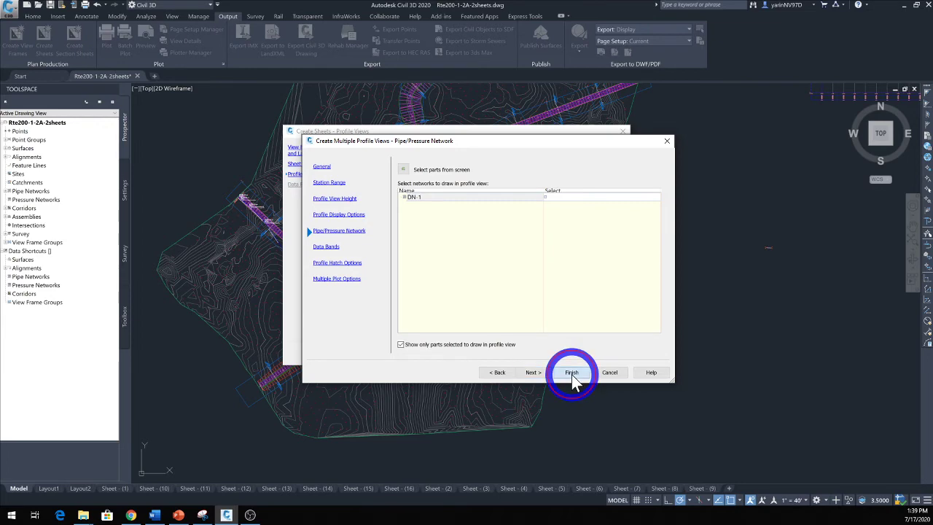
{"action": "key", "text": "Return"}
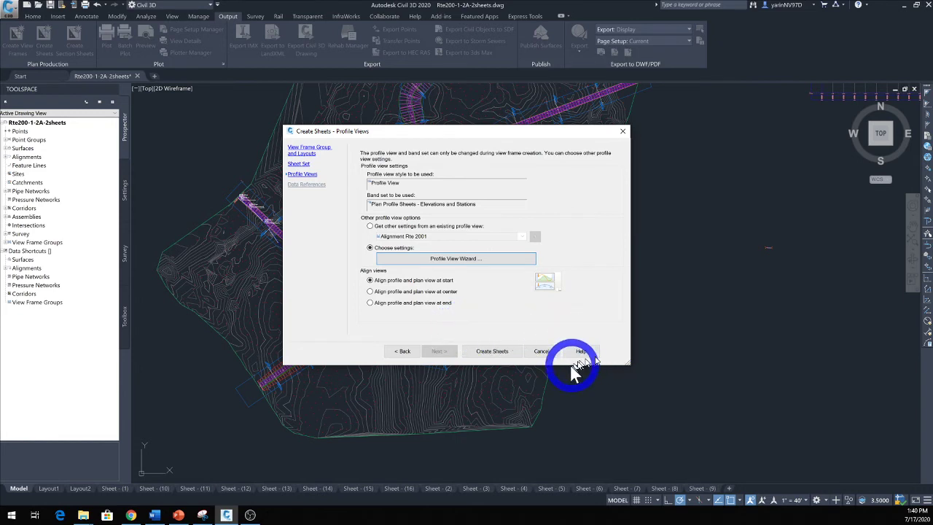
Generate the sheets, accepting the prompt to save the drawing first.
{"action": "left_click", "coordinate": [493, 353]}
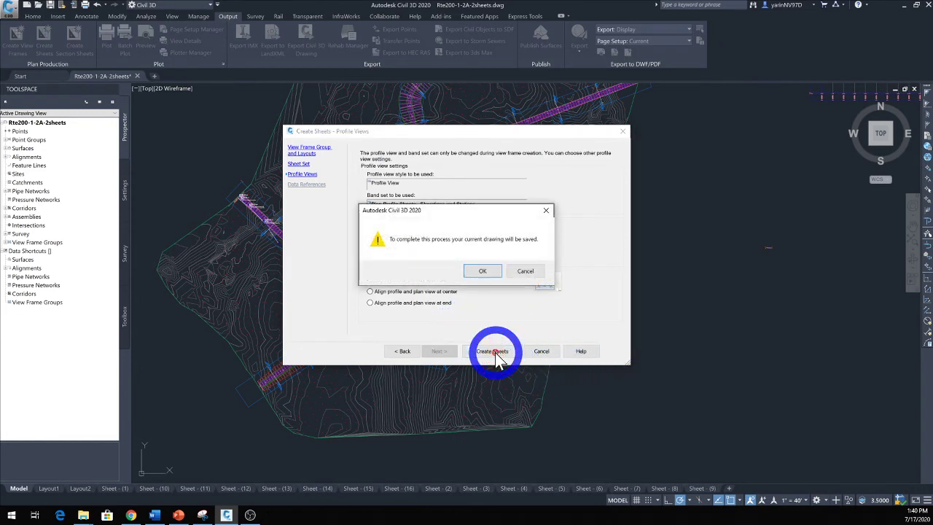
{"action": "left_click", "coordinate": [490, 276]}
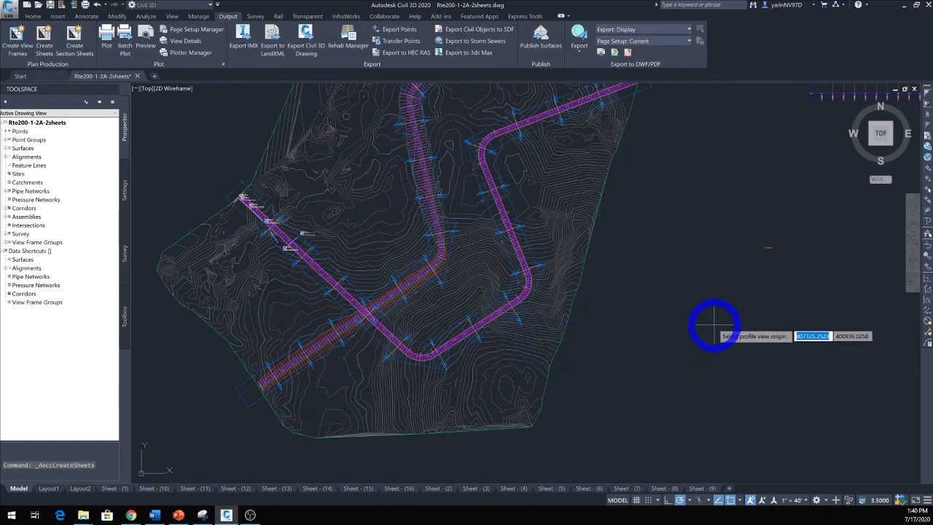
Place the profile view origin right of the site, then regenerate the drawing with REGEN.
{"action": "left_click", "coordinate": [752, 359]}
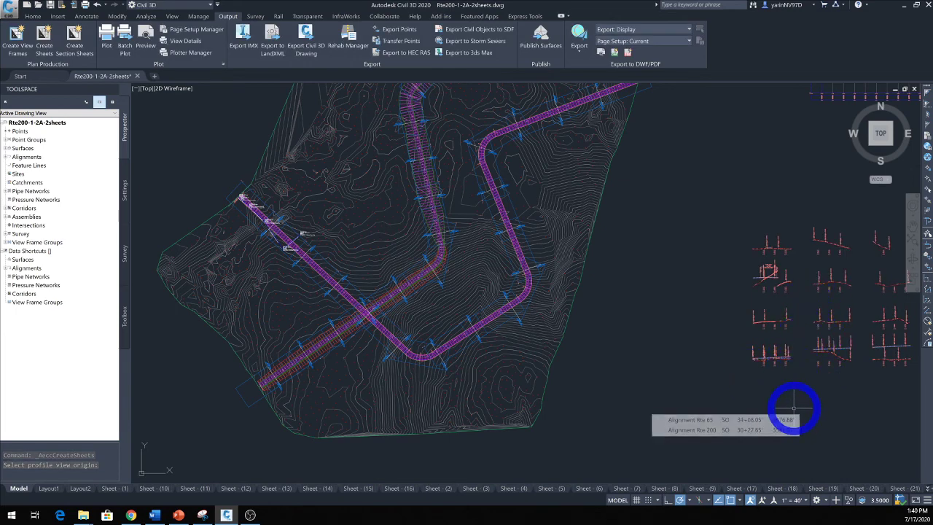
{"action": "type", "text": "re"}
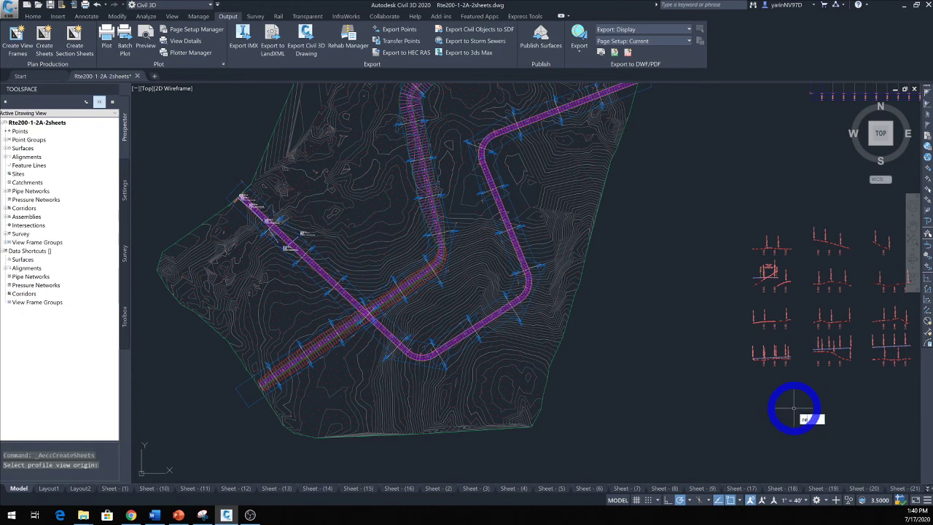
{"action": "type", "text": "gen"}
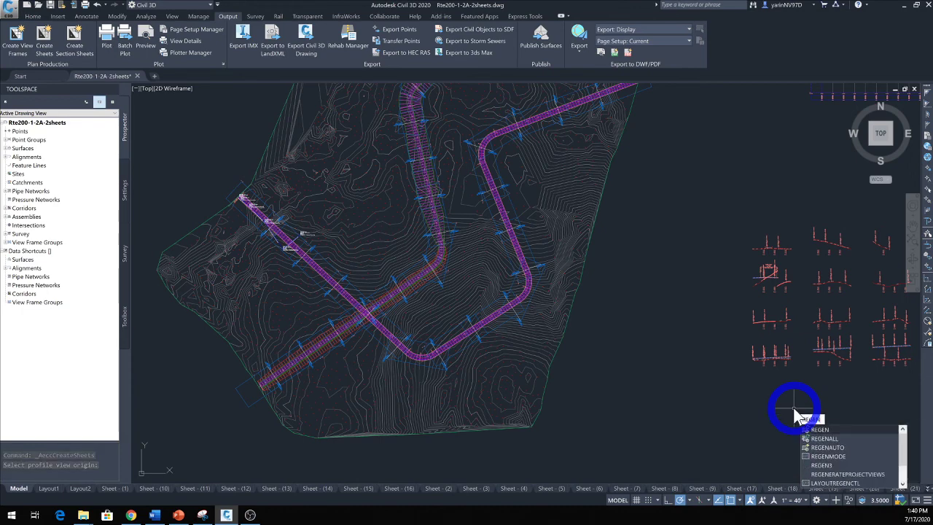
{"action": "key", "text": "Return"}
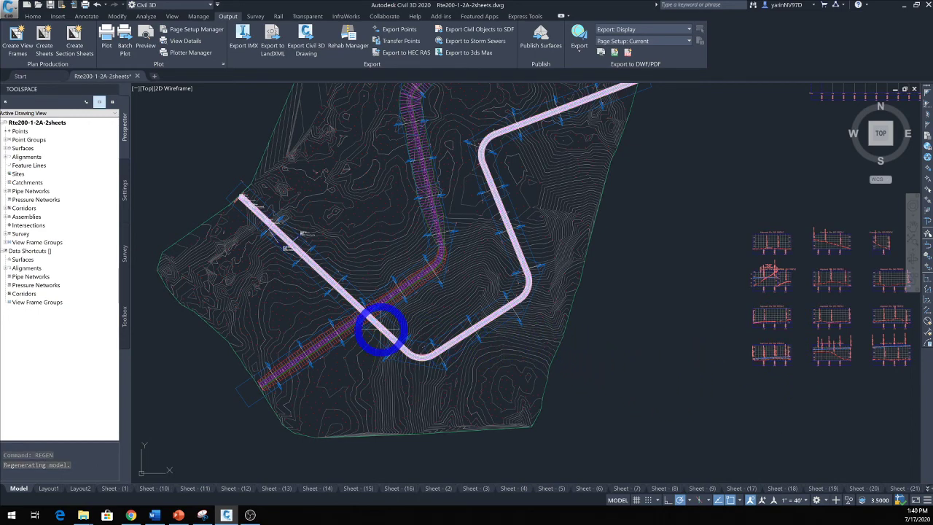
Zoom out to show the contoured site, the Rte 200 sheet profile views and both full-length profile grids.
{"action": "scroll", "coordinate": [372, 237], "scroll_direction": "down", "scroll_amount": 2}
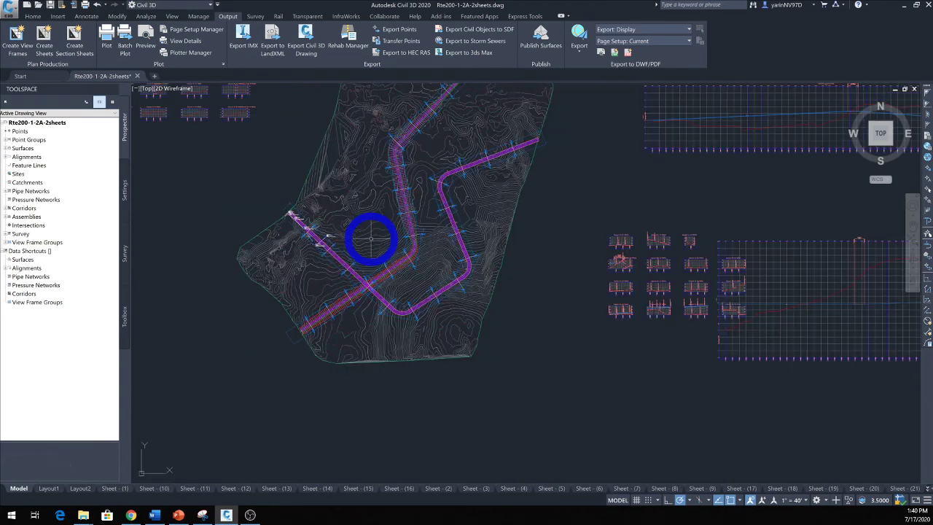
{"action": "scroll", "coordinate": [372, 237], "scroll_direction": "down", "scroll_amount": 2}
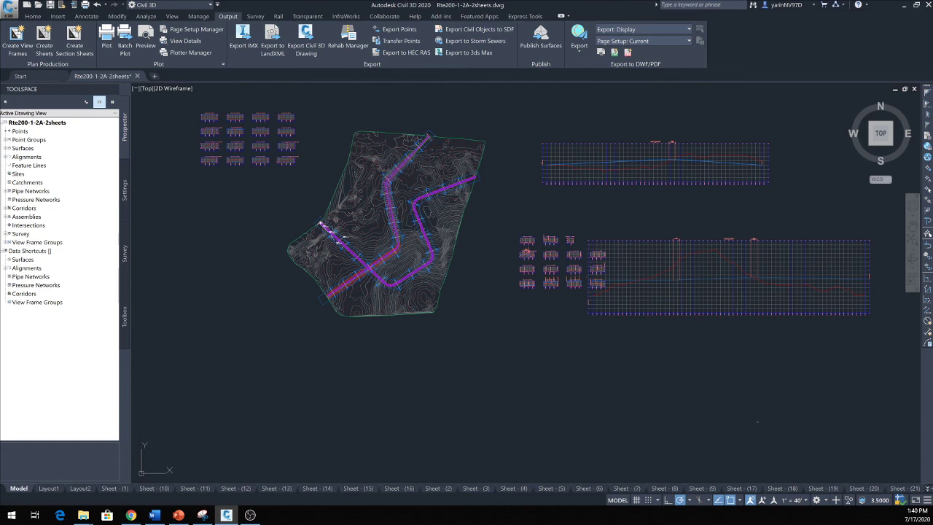
Move Sheet Set Manager left and expand the VFG - Alignment Rte 200 - (2) subset to list sheets 1-15.
{"action": "mouse_move", "coordinate": [219, 182]}
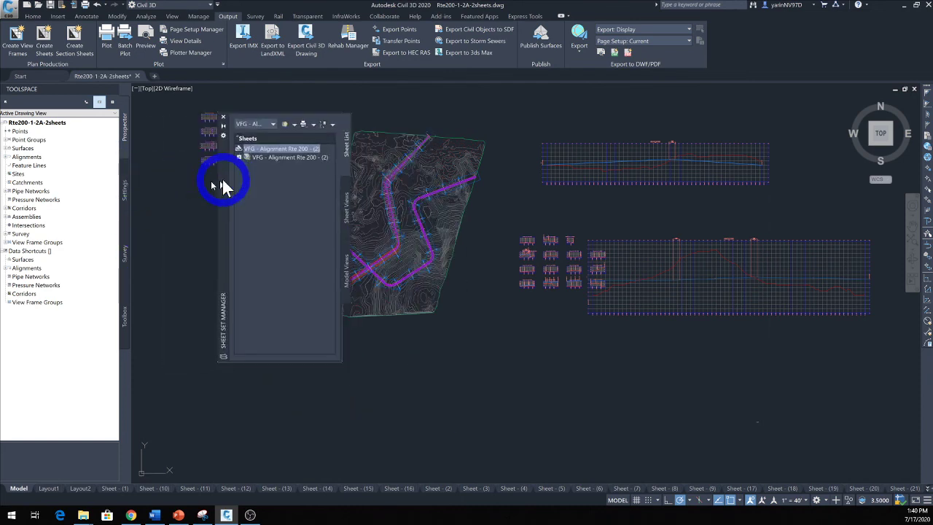
{"action": "left_click_drag", "start_coordinate": [218, 182], "coordinate": [152, 182]}
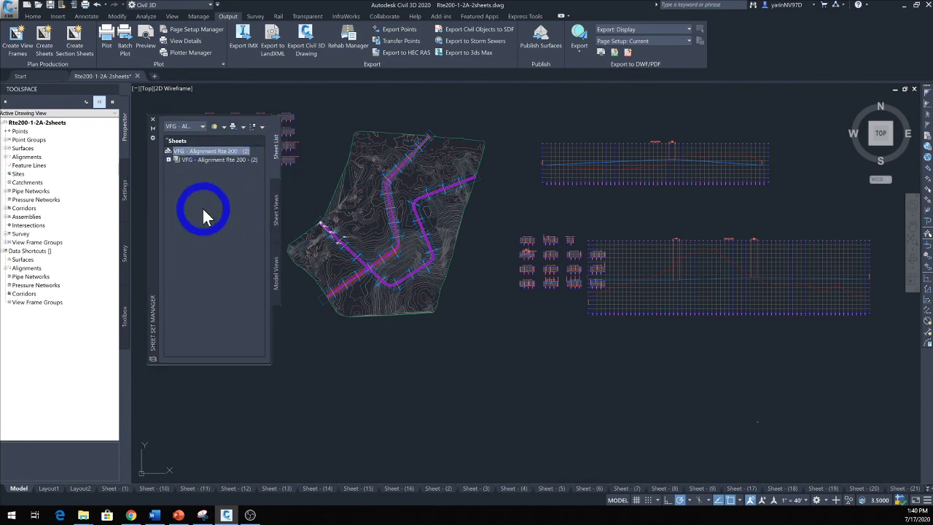
{"action": "double_click", "coordinate": [213, 159]}
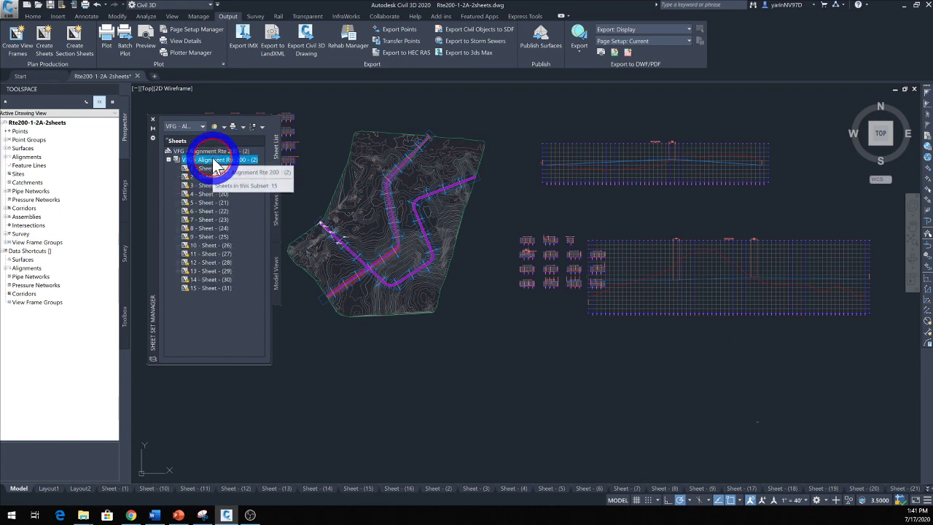